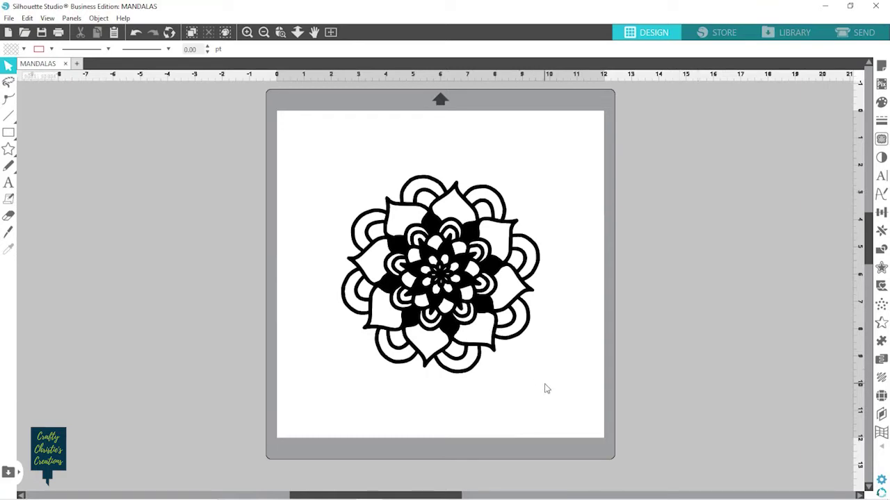
Select the black 7.272 × 7.274 in mandala design on the cutting mat
click(488, 347)
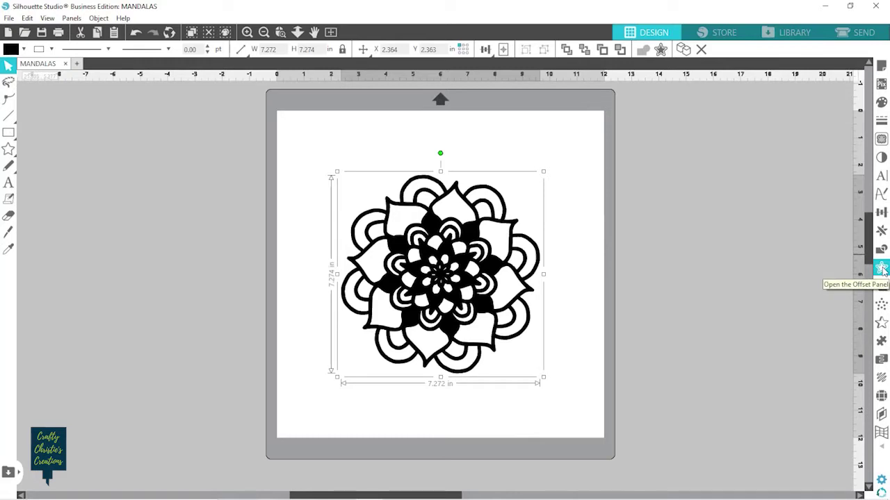
Add a rounded 0.065 in offset around the mandala, bringing it to 7.405 × 7.405 in
click(881, 268)
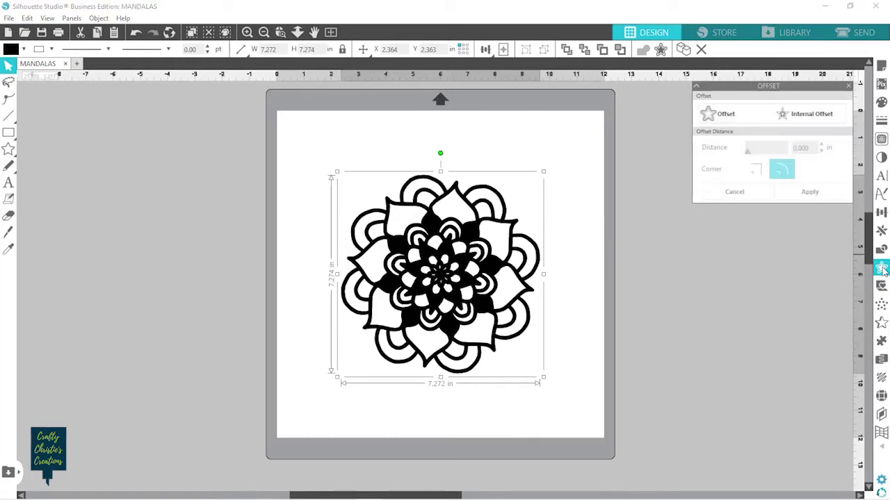
click(722, 115)
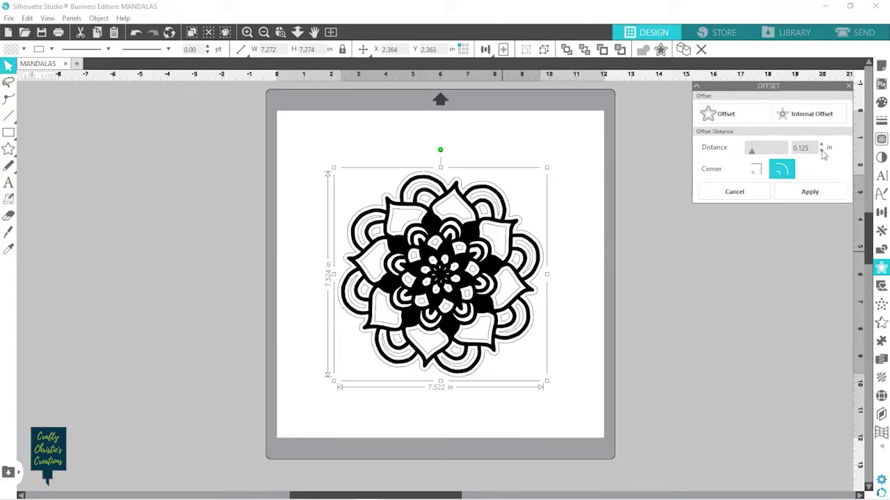
click(821, 151)
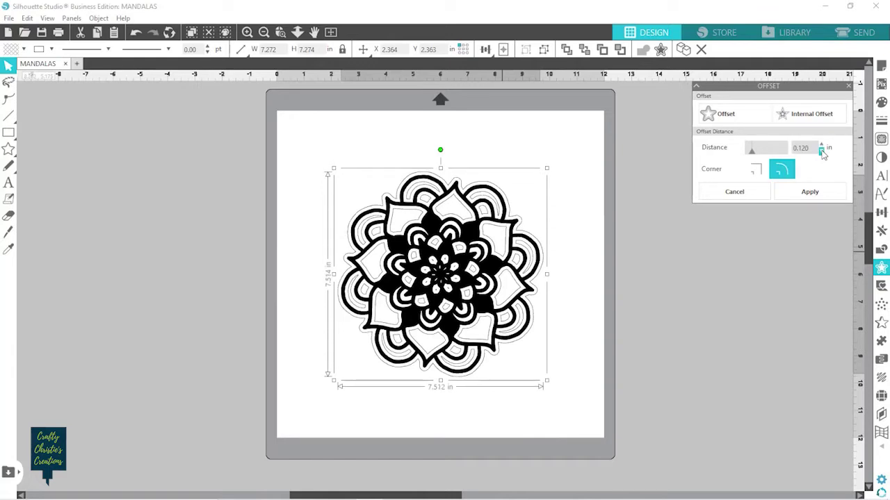
click(821, 151)
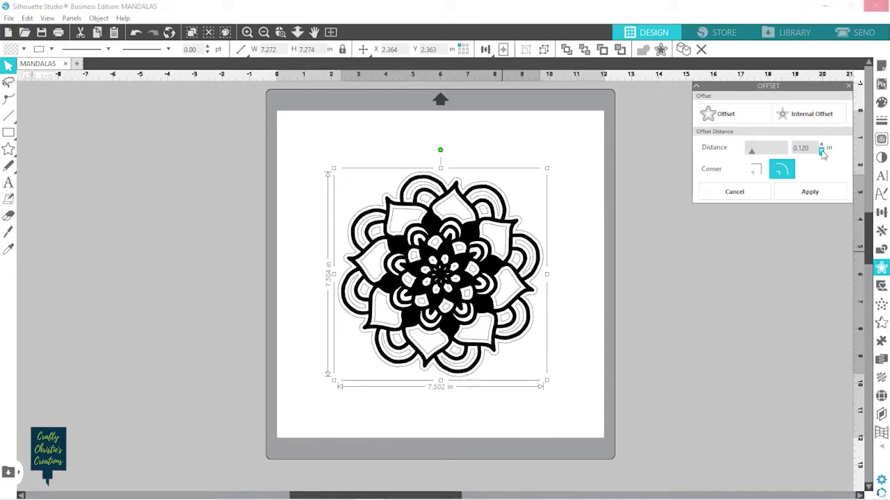
click(821, 152)
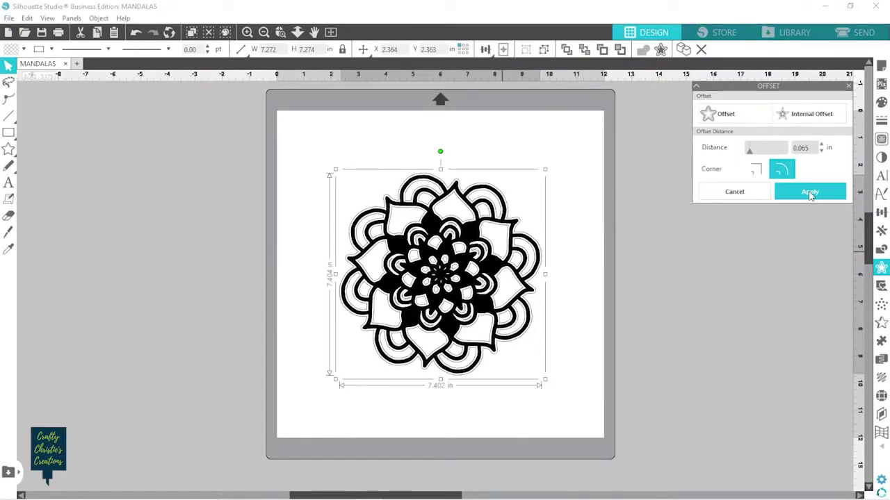
click(810, 193)
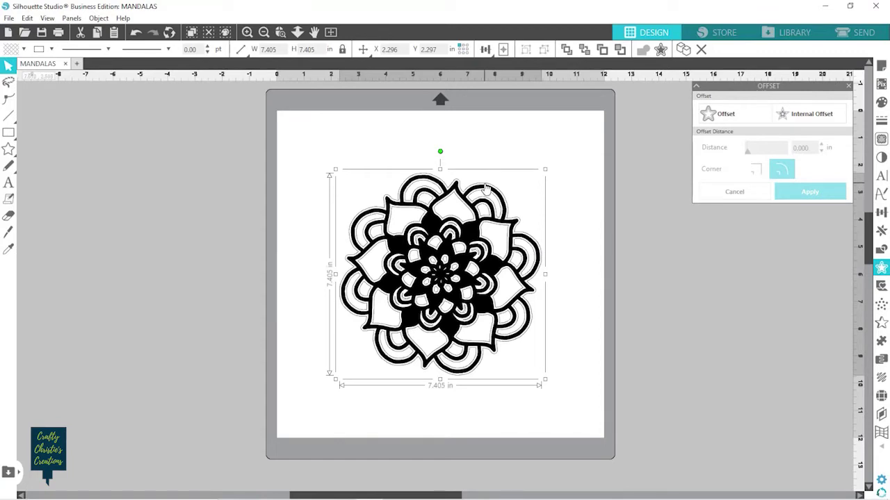
Fill the first offset pink and add a second 0.065 in offset around it
click(24, 50)
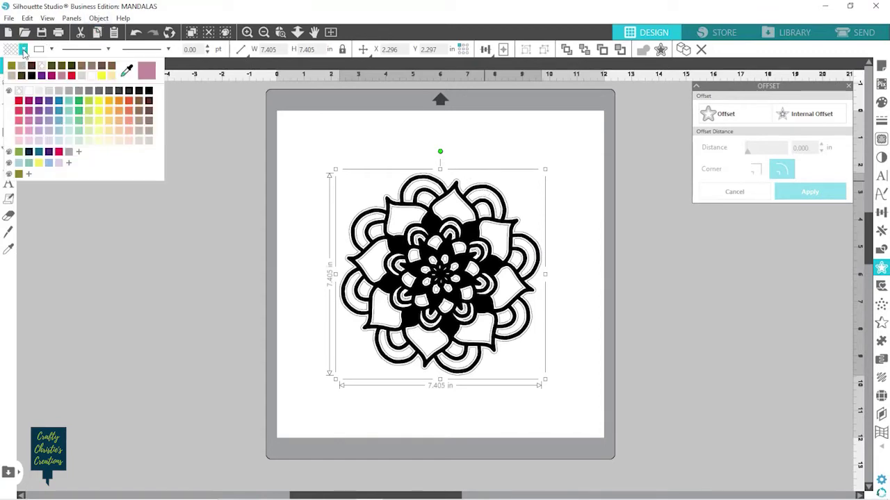
click(61, 77)
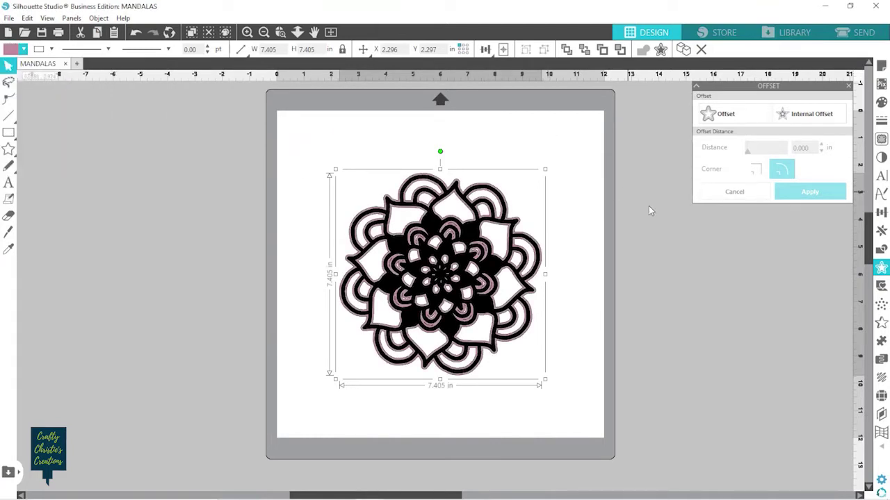
click(725, 116)
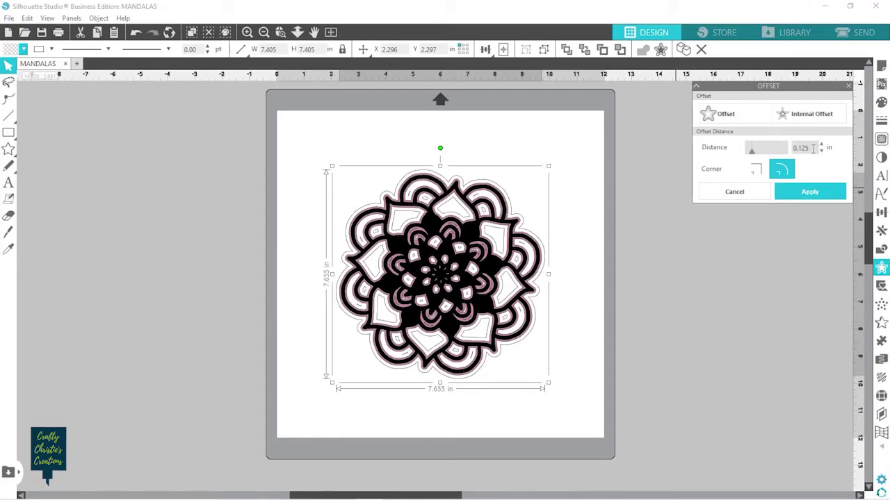
drag(812, 148, 788, 149)
key(BackSpace)
click(809, 192)
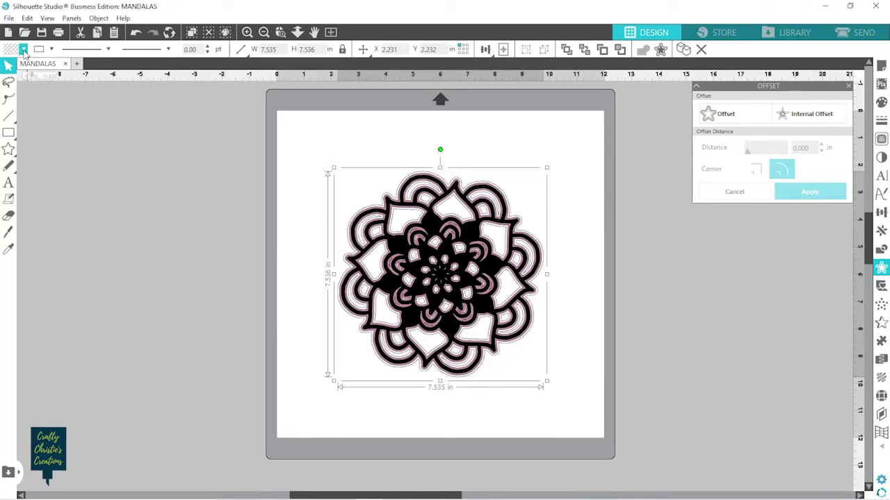
Fill the second offset magenta and add a third 0.065 in offset, reaching 7.666 × 7.670 in
click(24, 50)
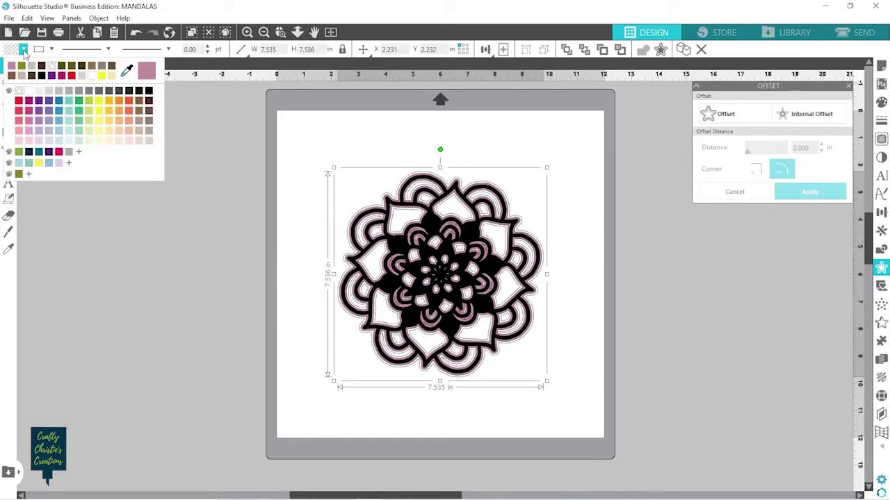
click(62, 75)
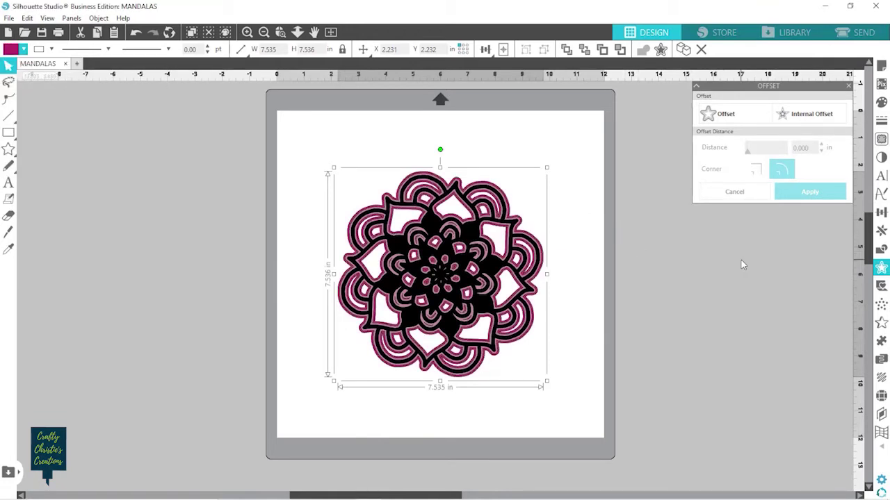
click(731, 119)
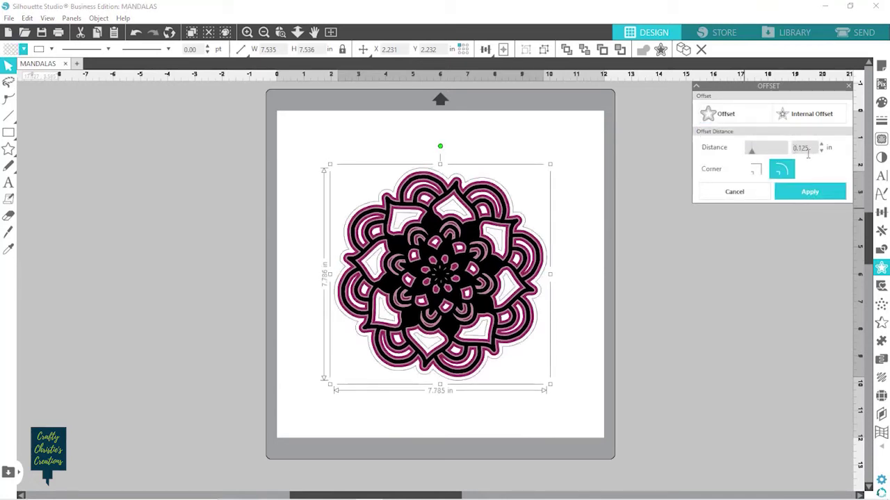
drag(814, 147, 789, 147)
text(.065)
click(817, 194)
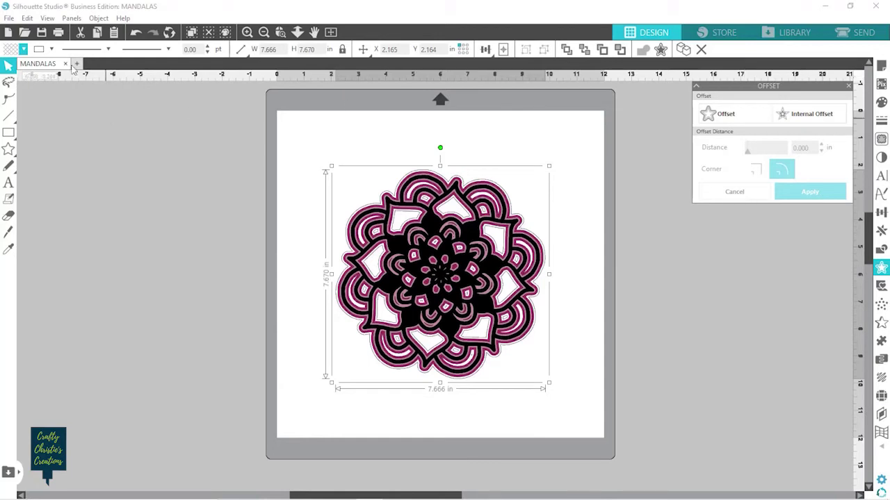
Fill the third offset purple and add a fourth, outermost offset around the design
click(23, 49)
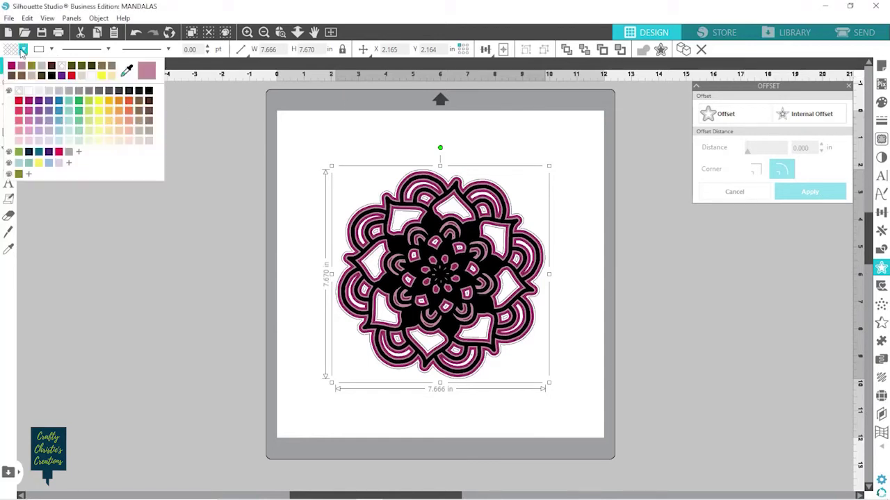
click(61, 76)
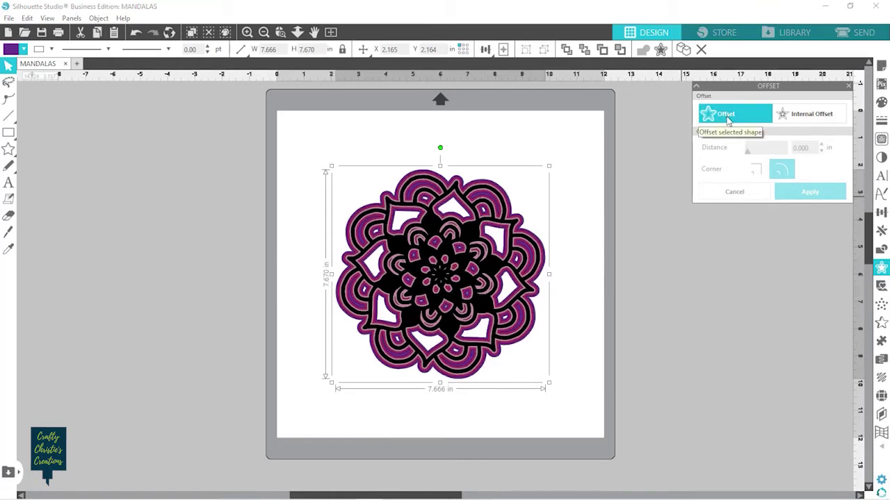
click(727, 120)
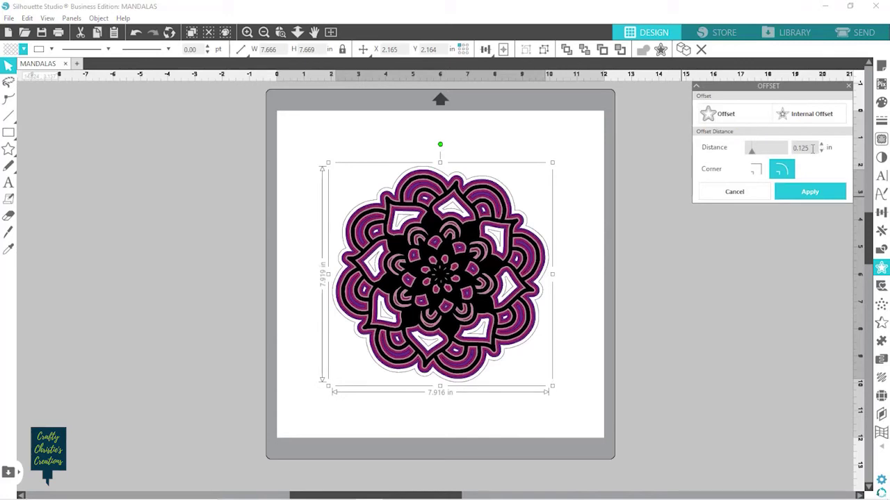
double_click(812, 148)
key(BackSpace)
text(.0)
click(821, 193)
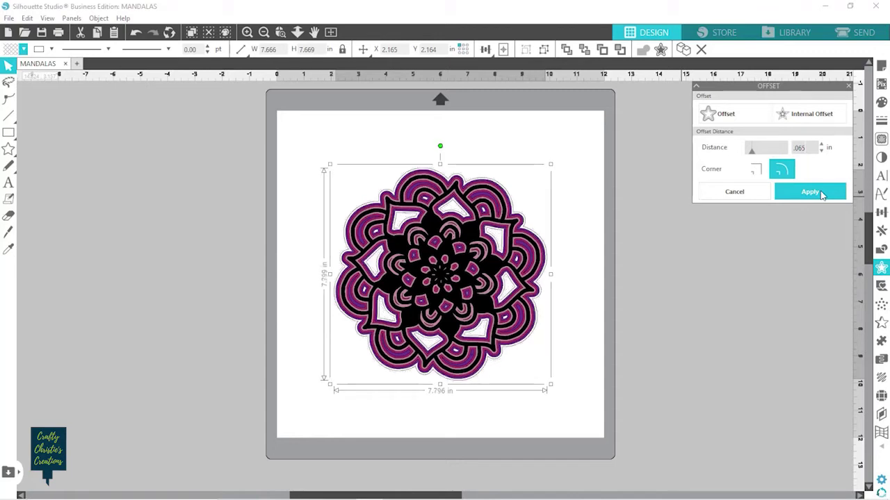
Fill the outer backing layer blue, bringing the mandala to 7.798 × 7.799 in
click(24, 50)
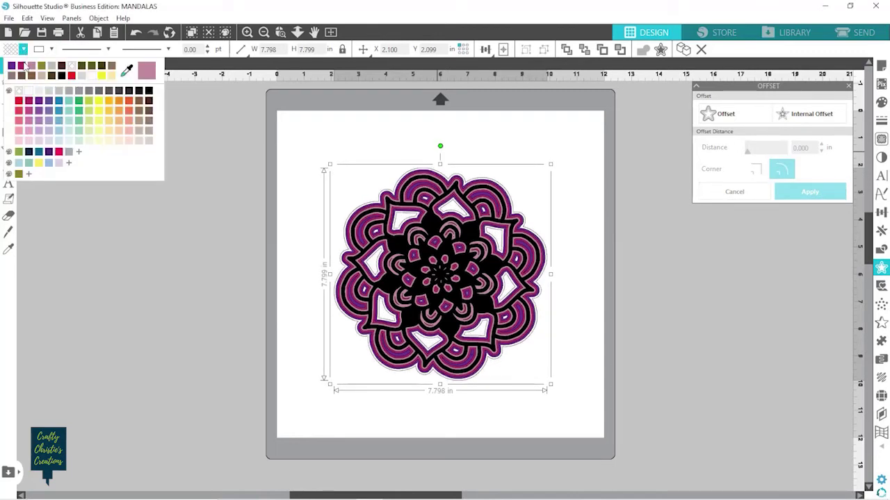
click(58, 102)
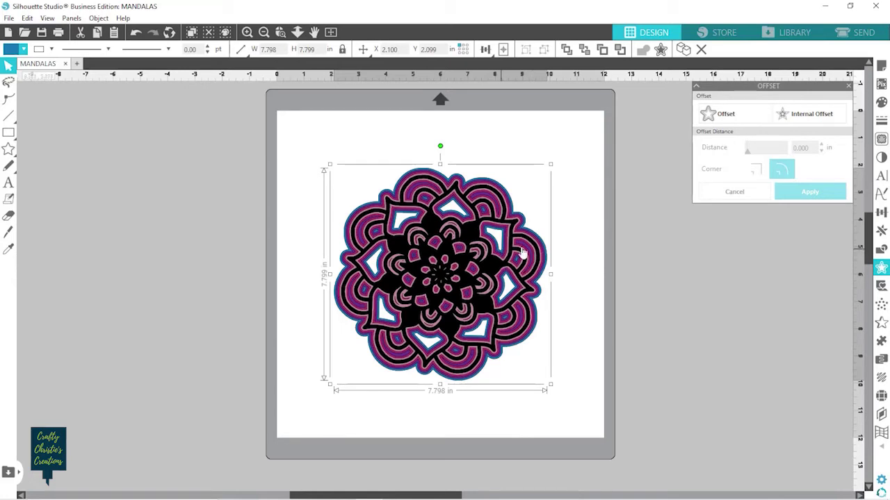
click(598, 281)
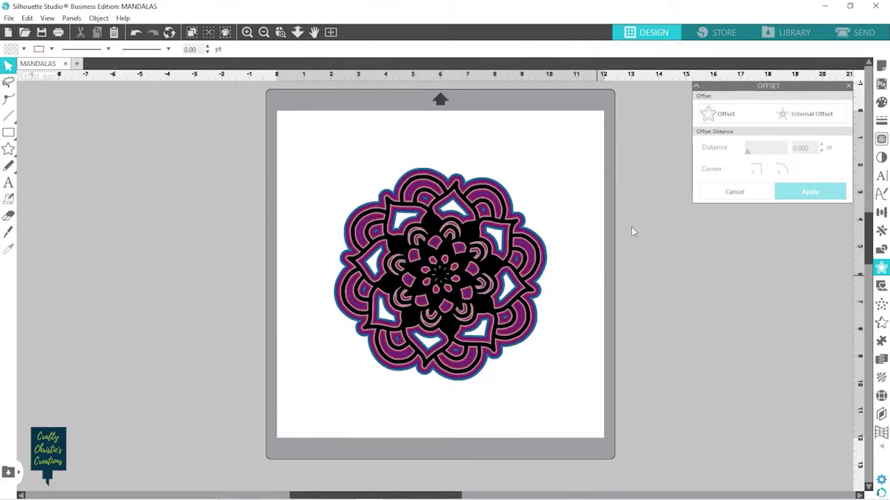
Copy the whole layered mandala and use Paste in Front to stack a duplicate on it
click(848, 86)
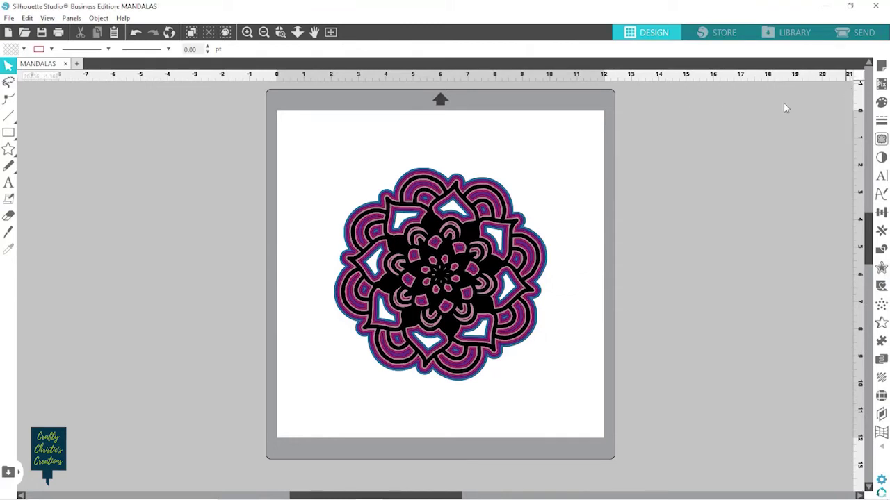
click(468, 187)
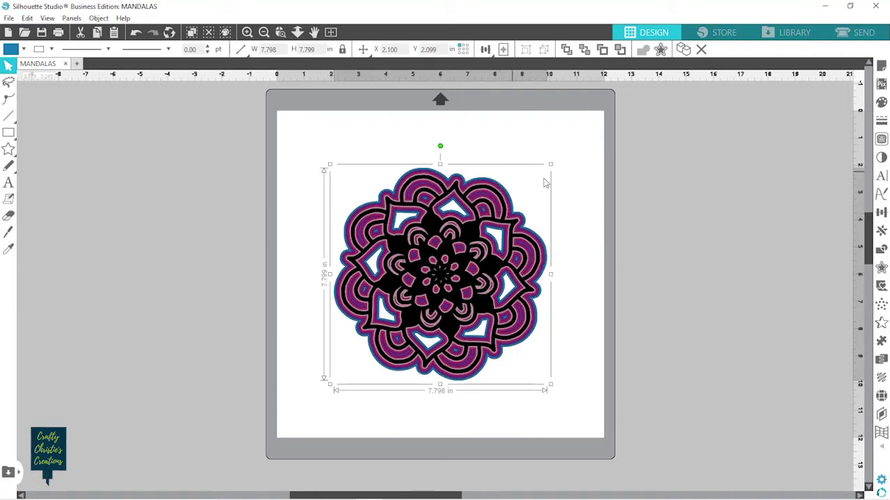
click(583, 191)
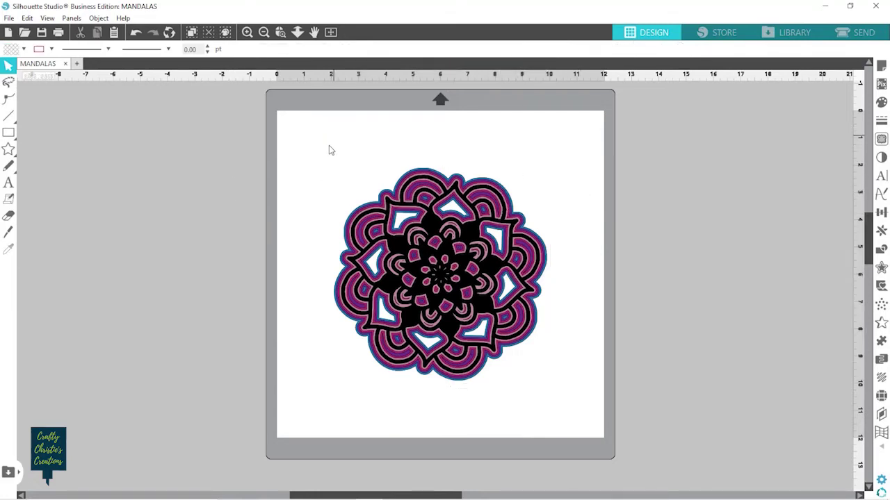
click(362, 202)
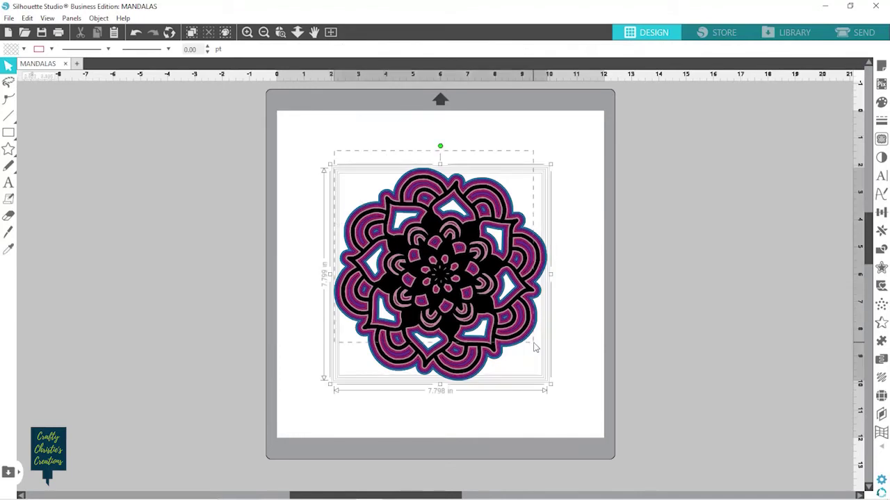
right_click(421, 275)
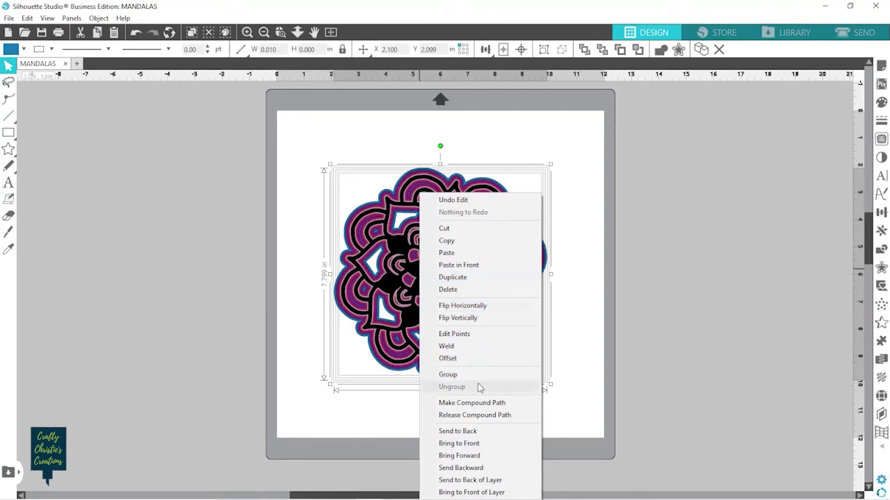
click(478, 246)
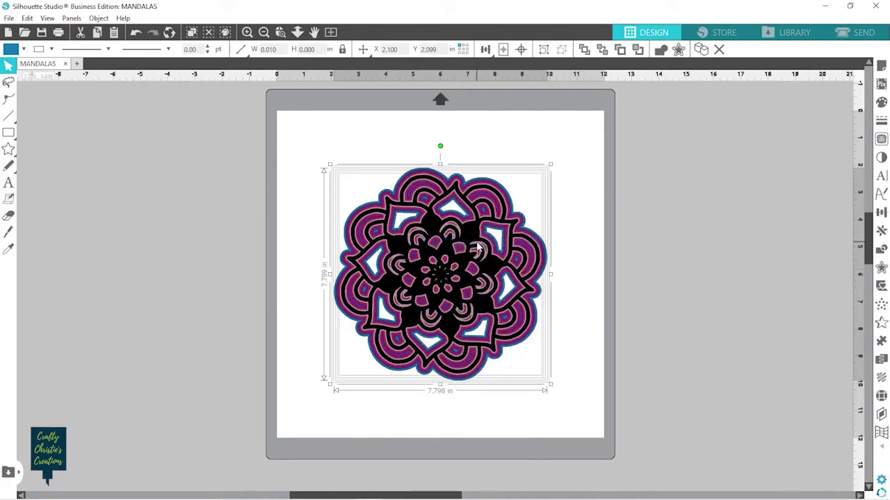
right_click(477, 246)
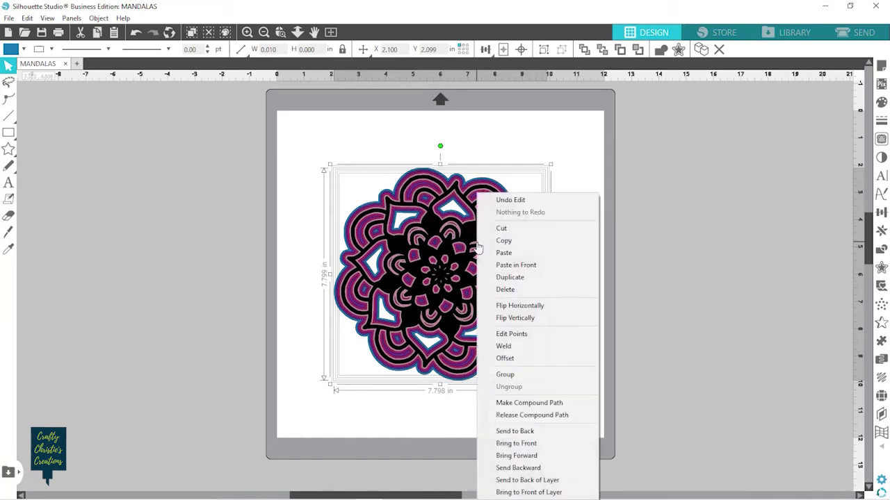
click(515, 265)
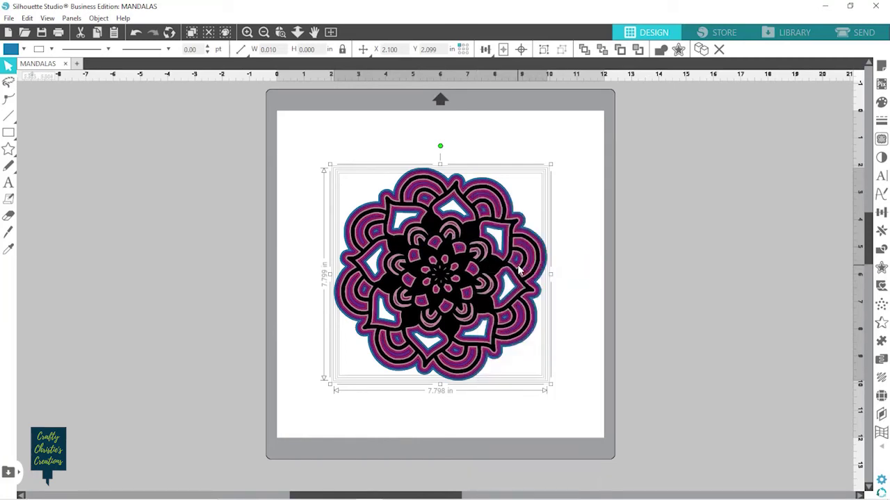
Weld the pasted copy into one solid blue shape and enter its point editing
click(883, 253)
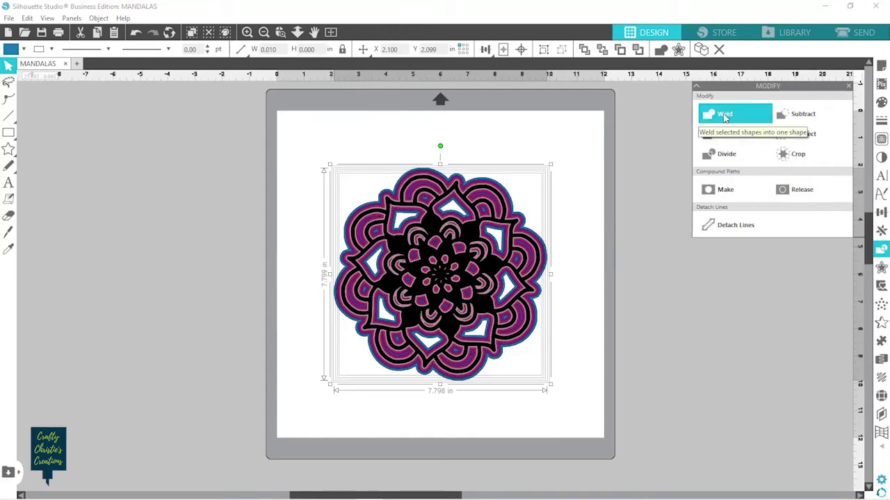
click(724, 117)
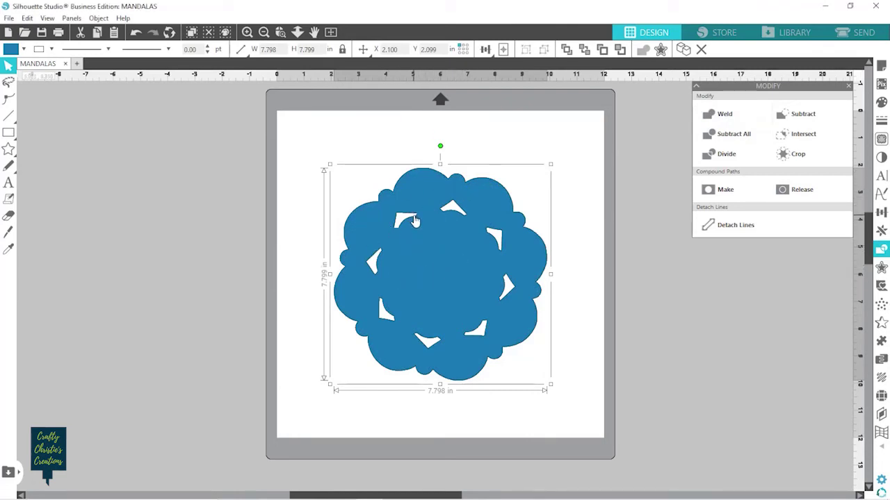
double_click(417, 219)
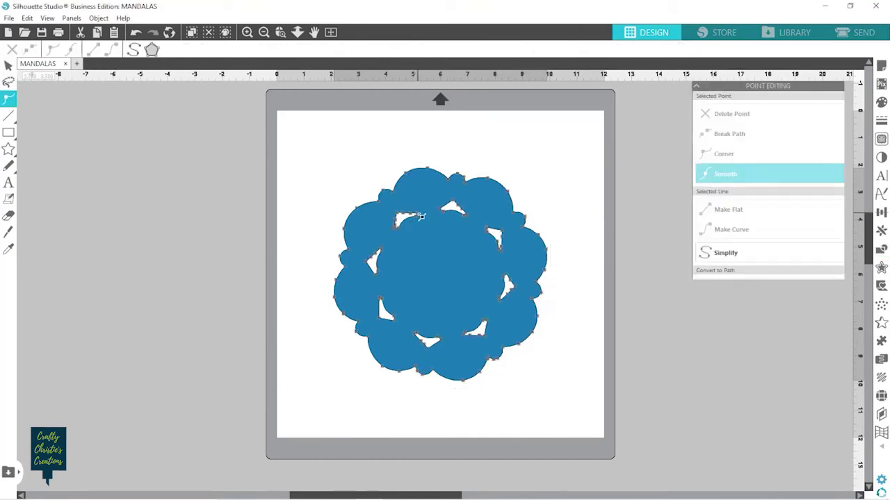
Delete nodes to close the upper-left, left and lower-left notches of the blue shape
click(418, 218)
click(417, 217)
click(417, 218)
click(418, 217)
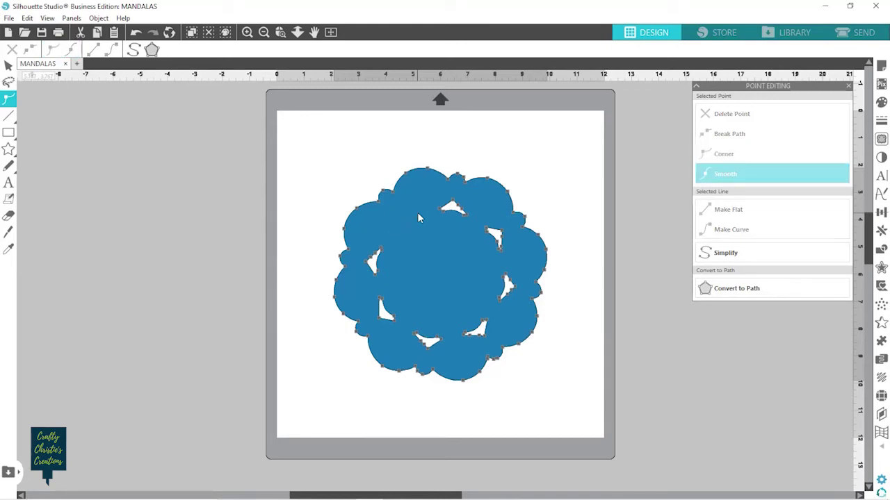
click(381, 250)
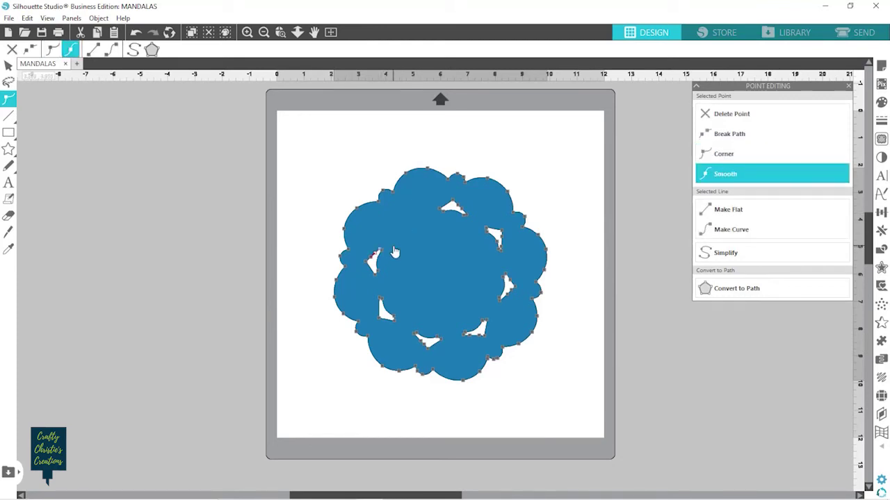
key(Delete)
key(Delete)
key(Delete)
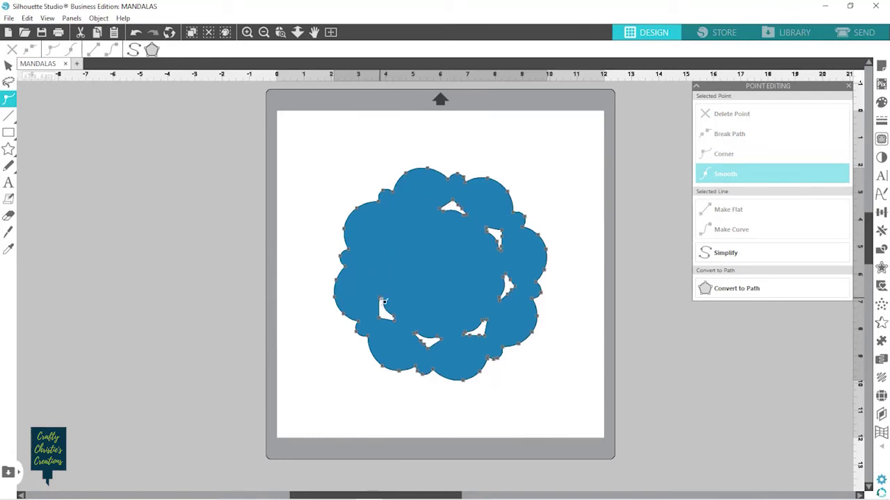
click(381, 301)
key(Delete)
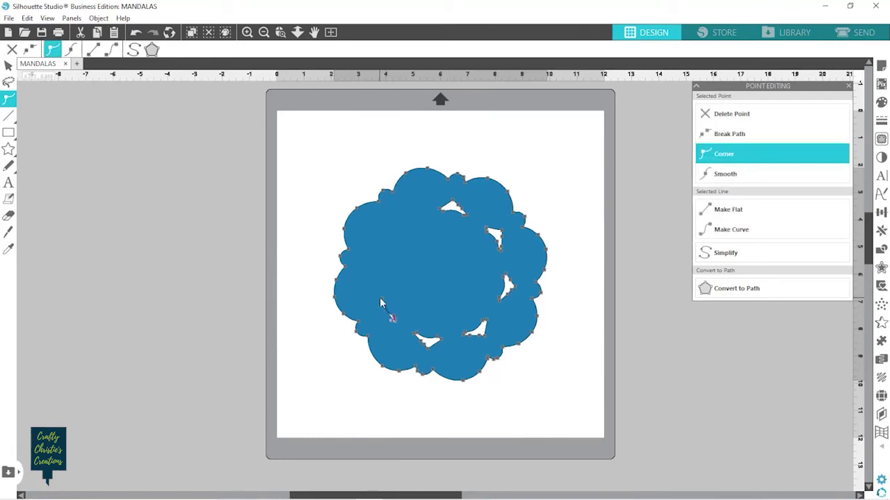
key(Delete)
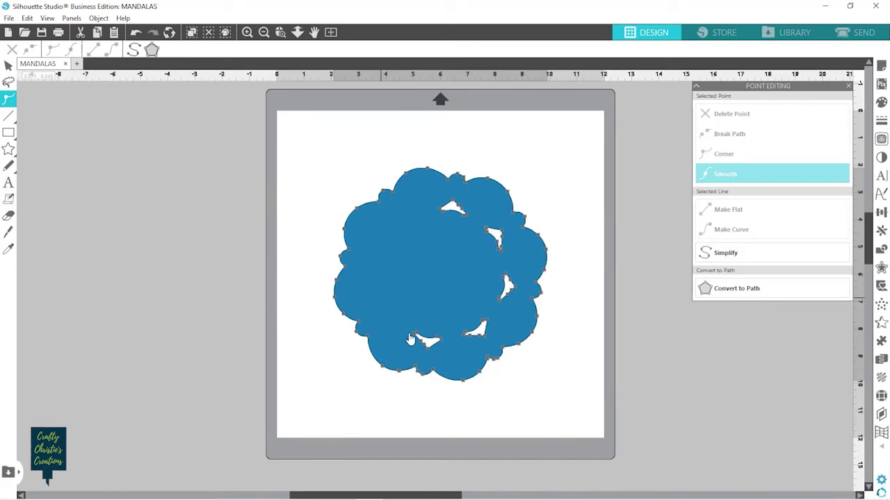
Delete nodes to close the bottom, lower-right, right, upper-right and top notches
click(427, 353)
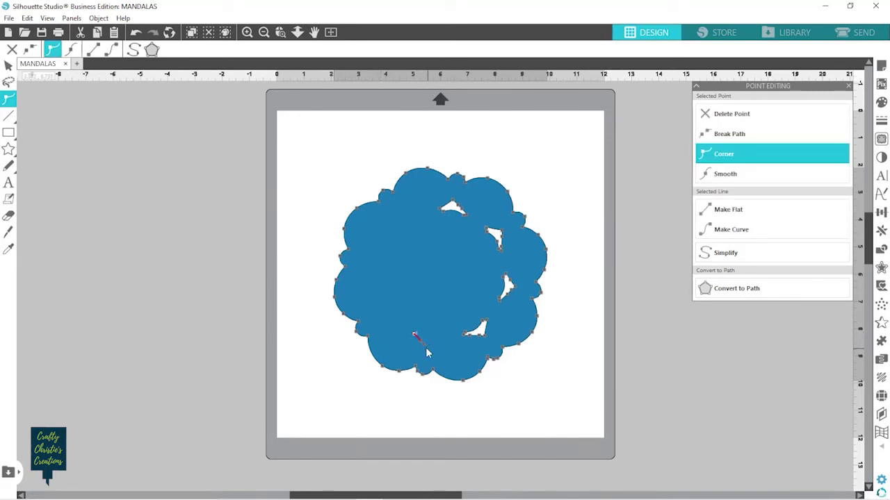
key(Delete)
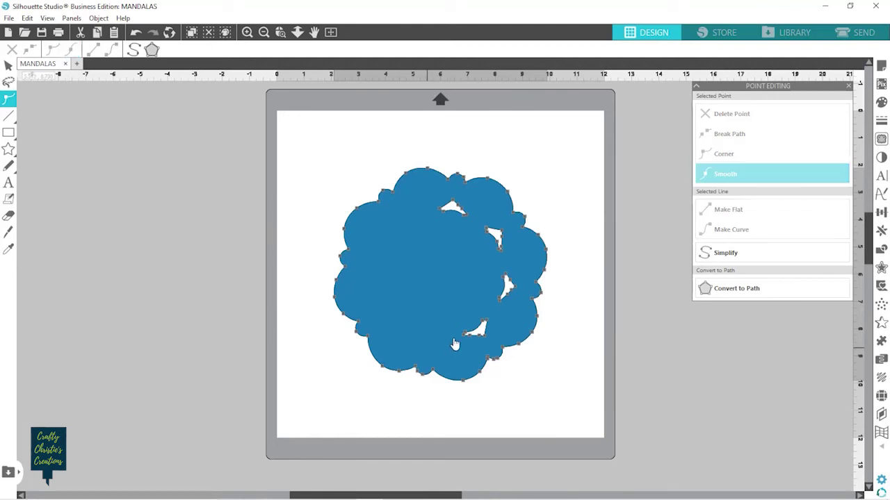
click(466, 336)
click(466, 336)
click(465, 337)
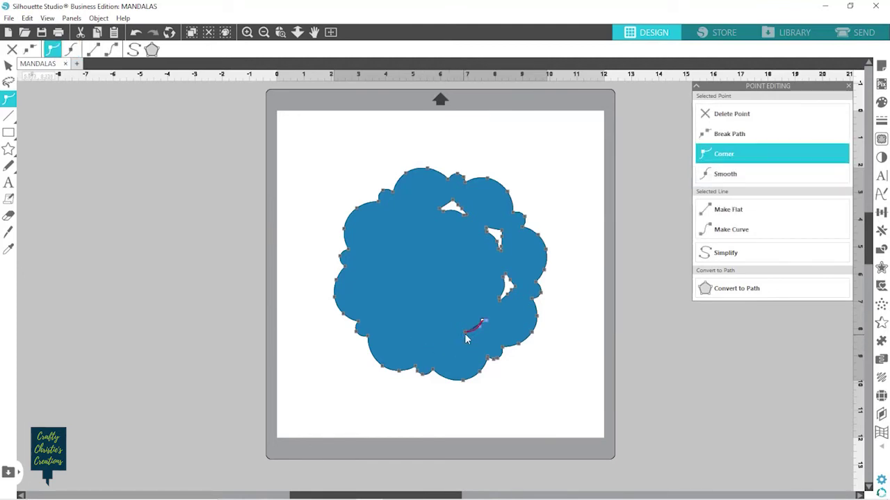
key(Delete)
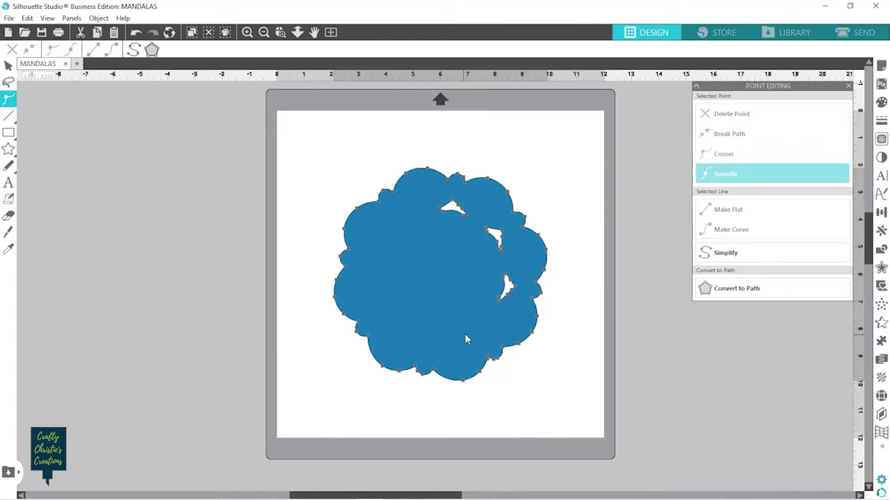
click(501, 301)
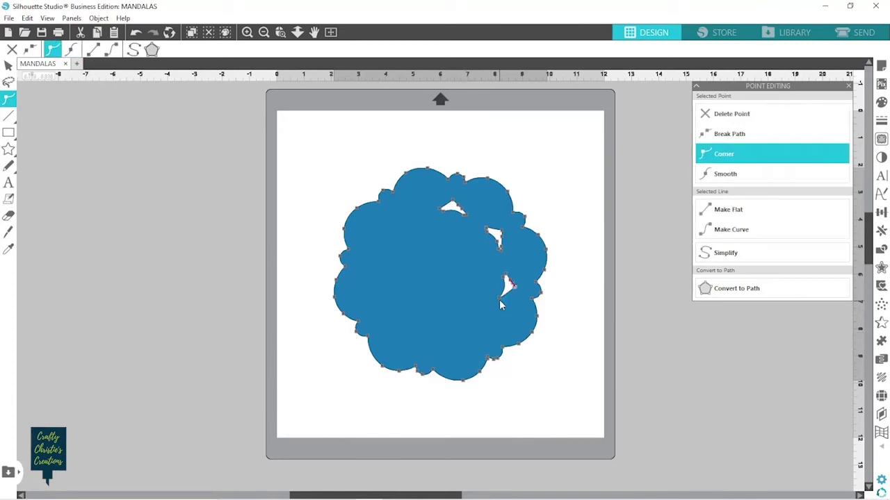
key(Delete)
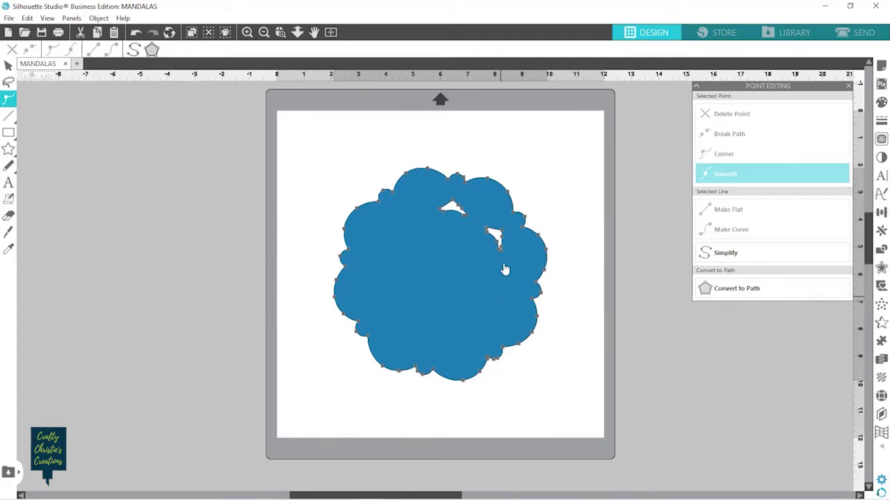
click(504, 252)
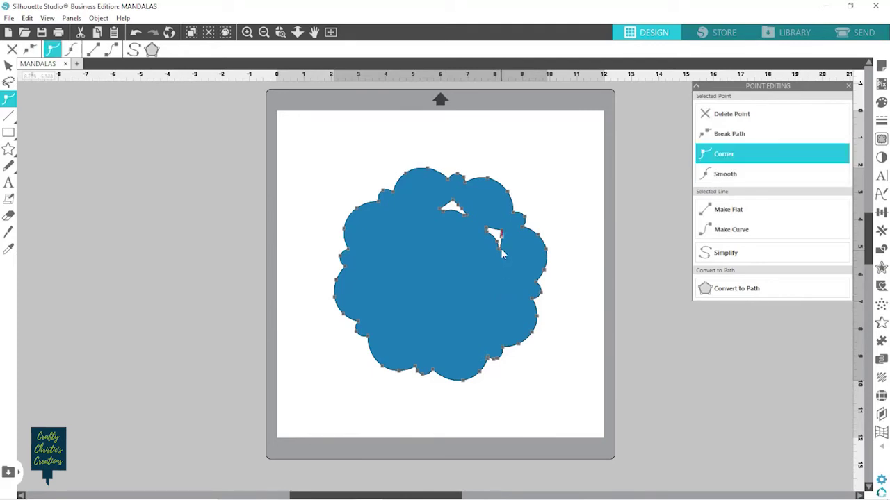
key(Delete)
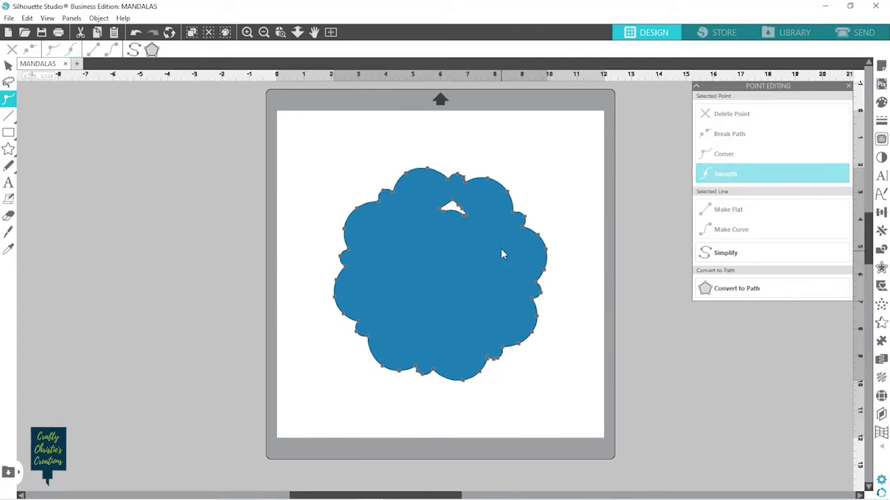
click(471, 216)
key(Delete)
Finish point editing and send the solid blue backing behind the mandala layers
click(848, 87)
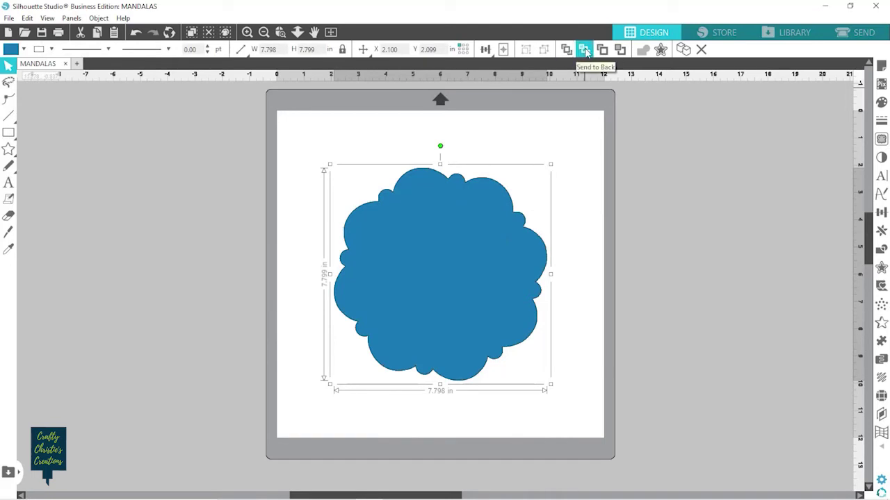
click(584, 49)
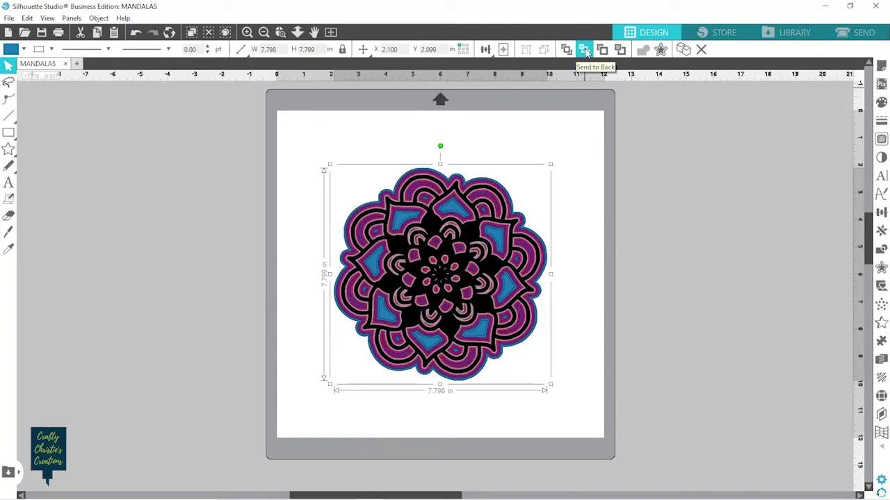
click(638, 221)
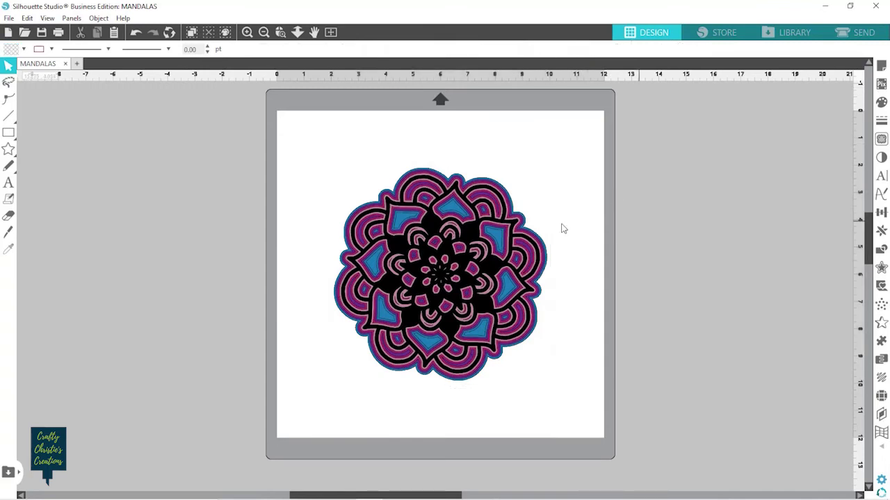
Refill the backing light teal so it shows through the mandala's openings
click(496, 237)
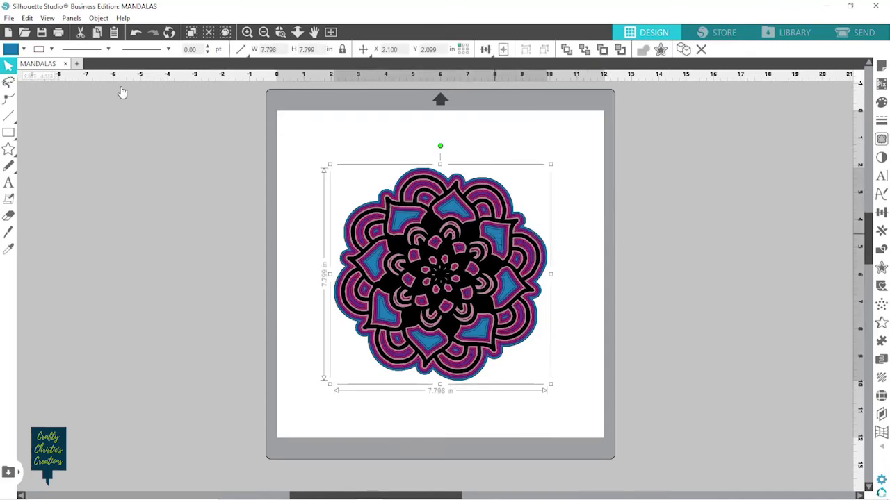
click(25, 51)
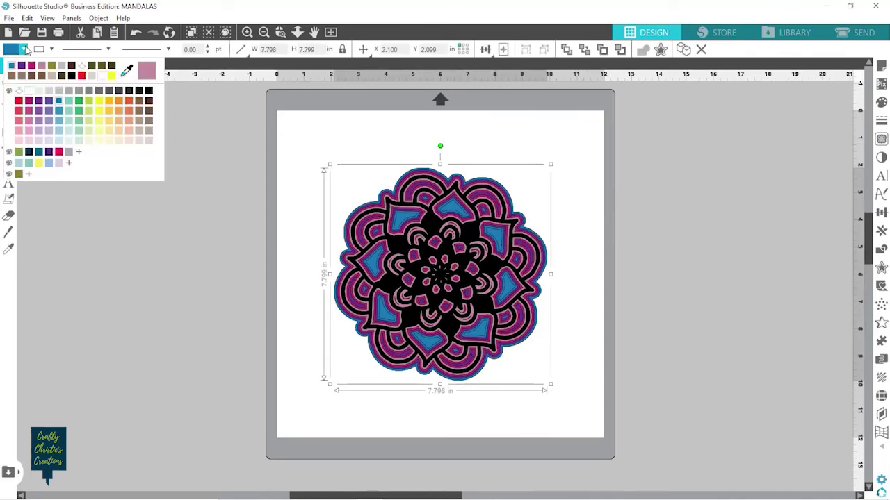
click(70, 101)
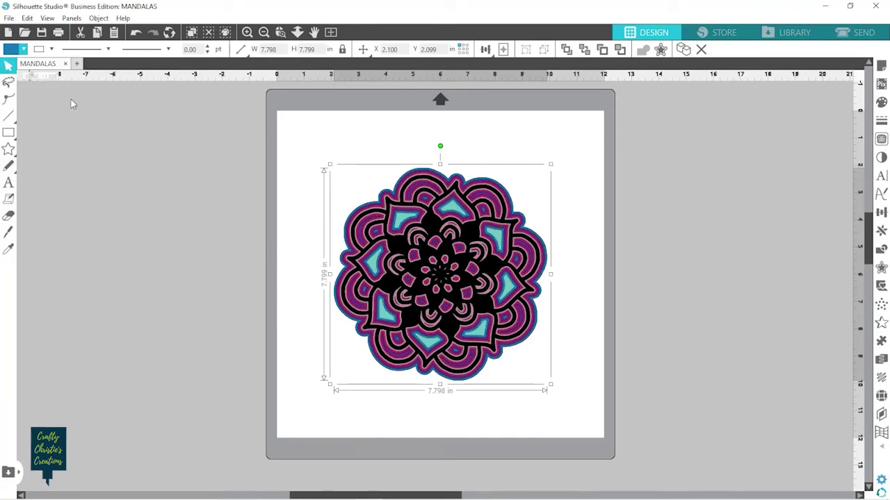
click(709, 208)
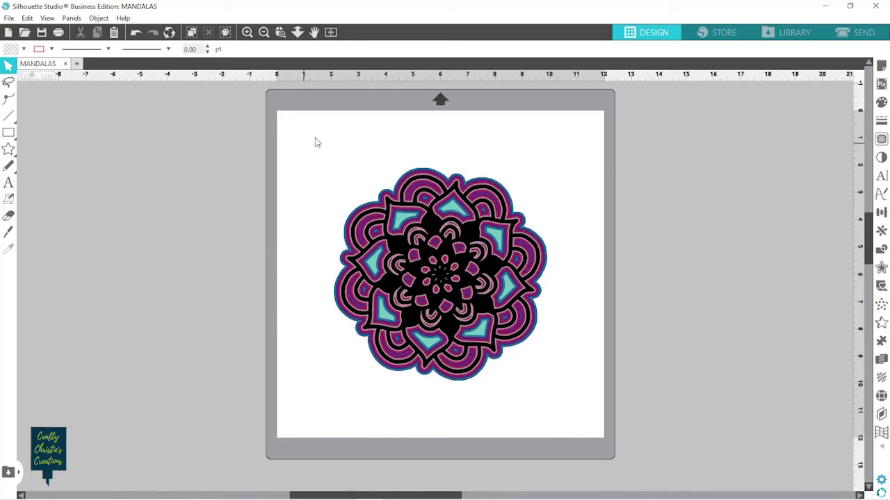
Scale all mandala layers up to about 13.5 inches wide and centre them on the page
drag(324, 142, 620, 413)
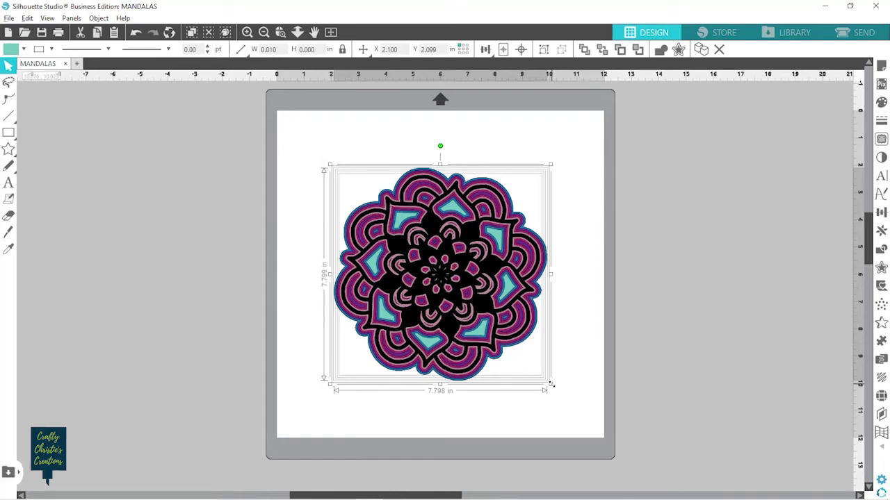
drag(550, 384, 612, 439)
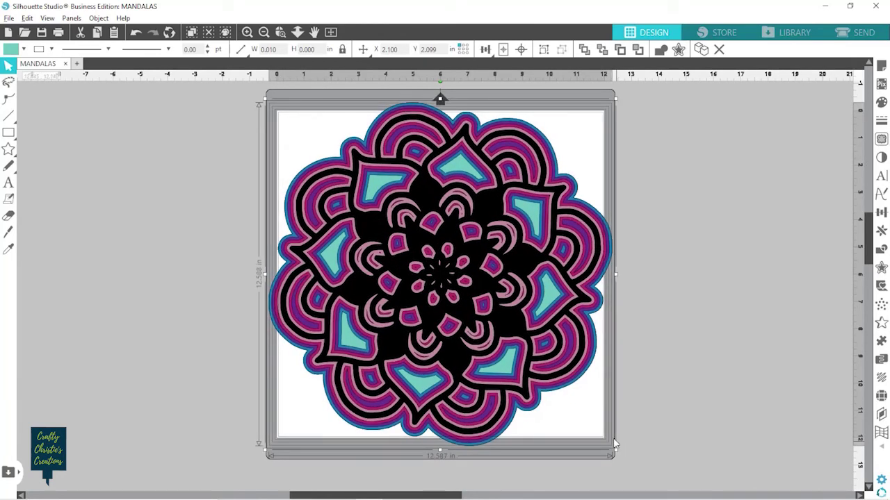
drag(613, 444, 588, 419)
click(701, 339)
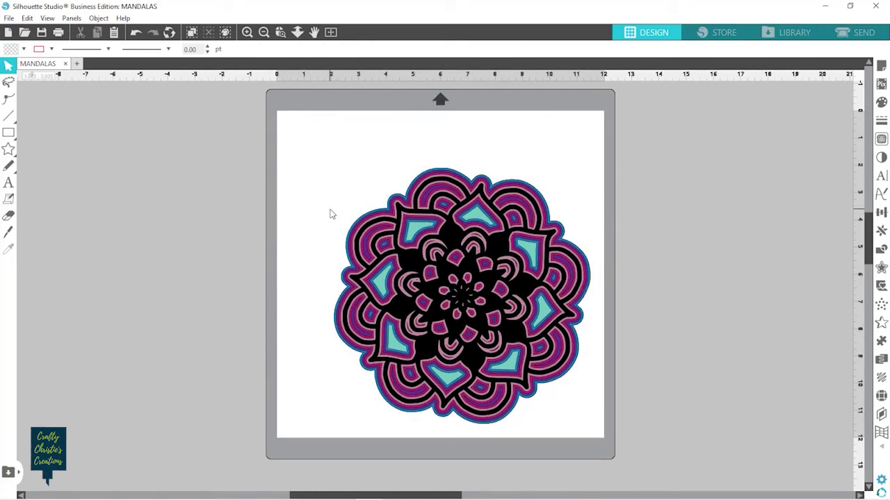
key(ctrl+a)
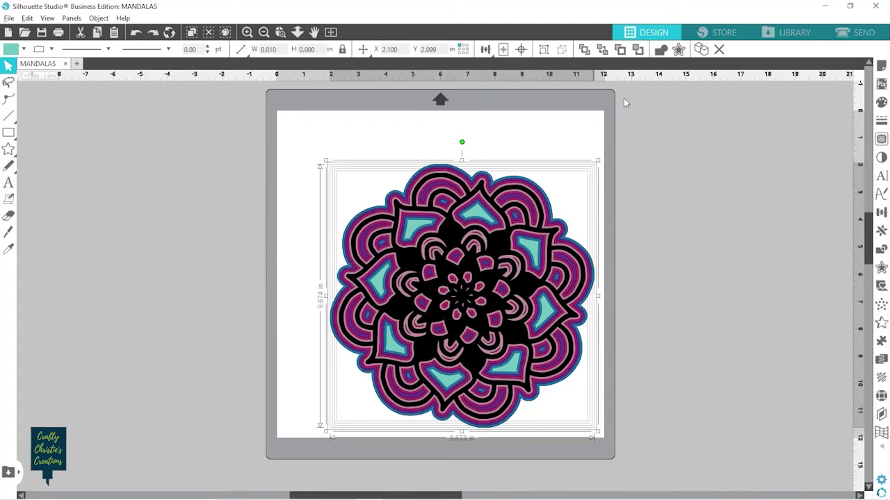
drag(624, 98, 632, 92)
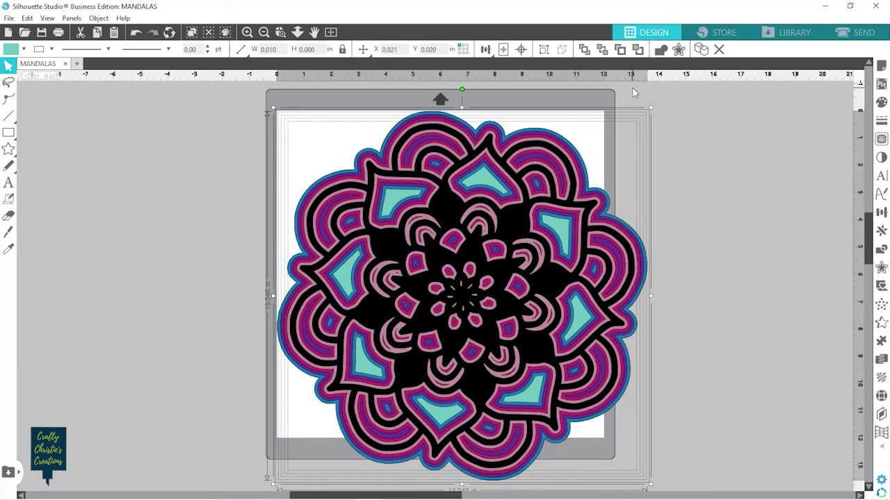
click(503, 50)
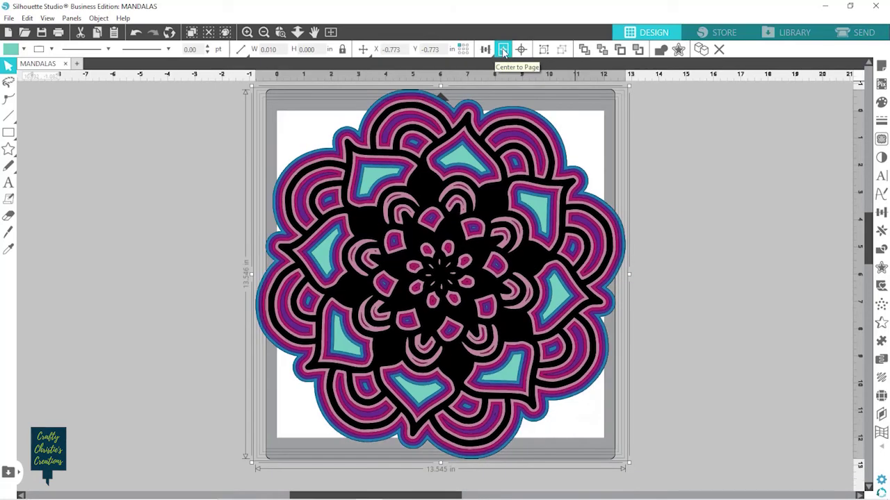
click(698, 203)
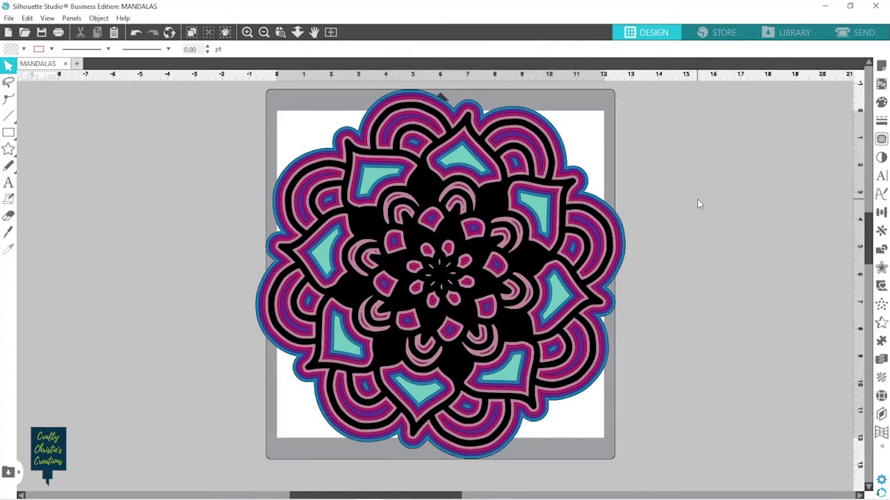
Inspect the enlarged mandala's path nodes in point editing, then exit back to selection
click(375, 256)
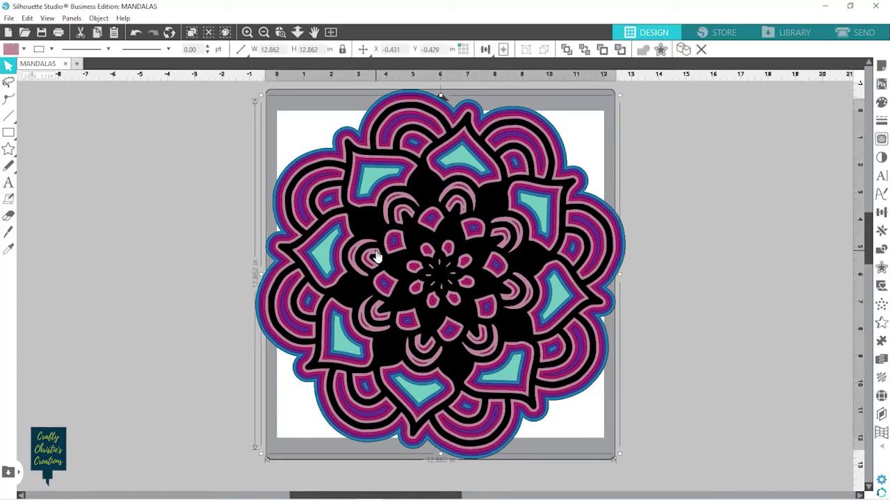
double_click(376, 255)
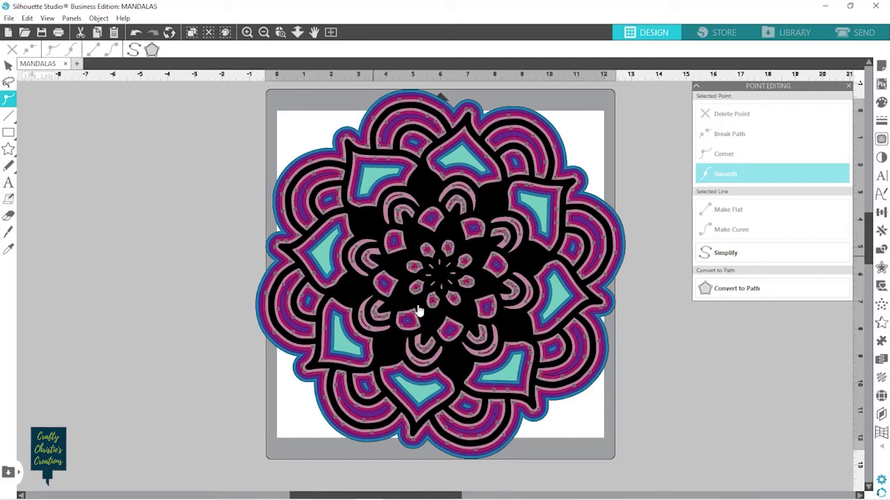
click(648, 406)
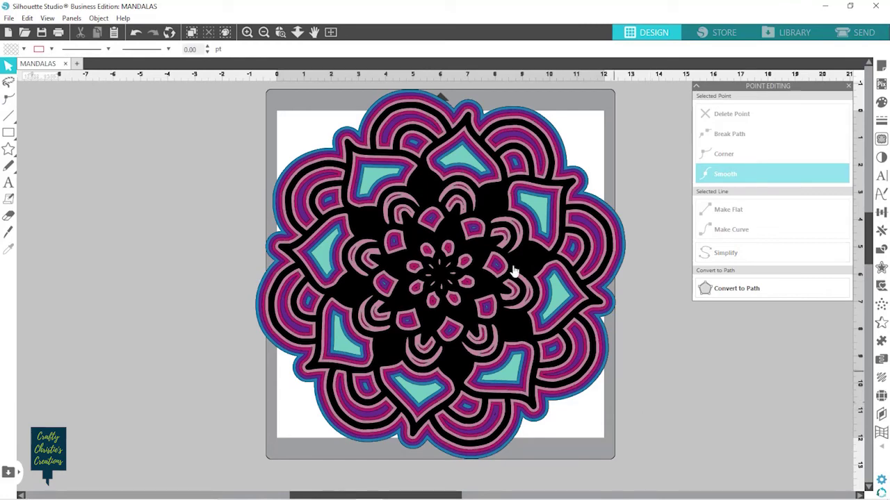
click(466, 214)
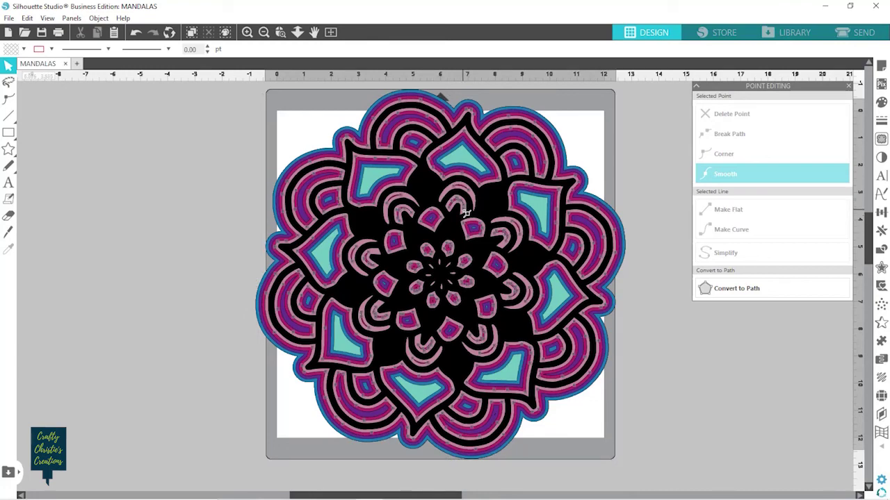
double_click(466, 212)
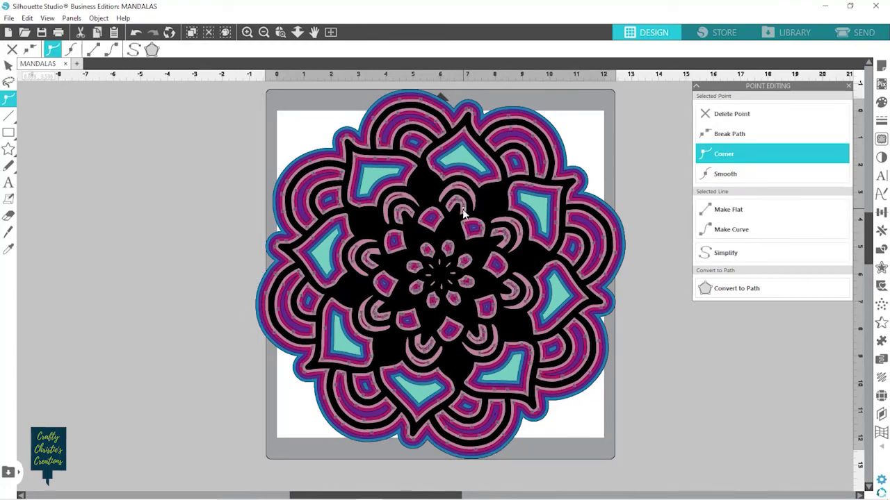
click(462, 209)
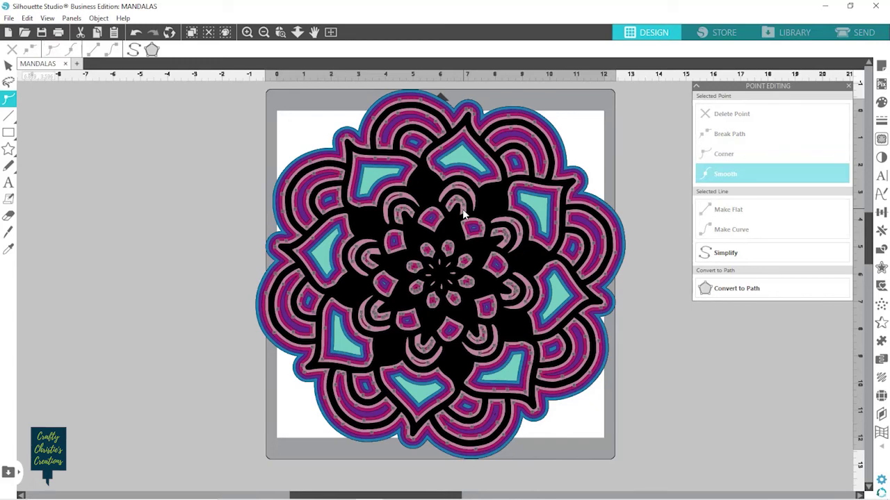
click(628, 312)
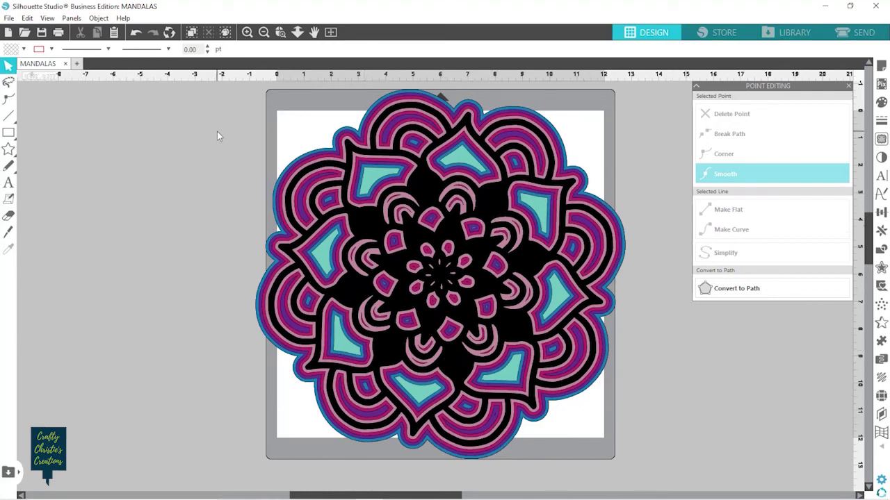
Select the whole mandala and resize it to 5.23 in
drag(217, 132, 599, 405)
drag(680, 453, 679, 453)
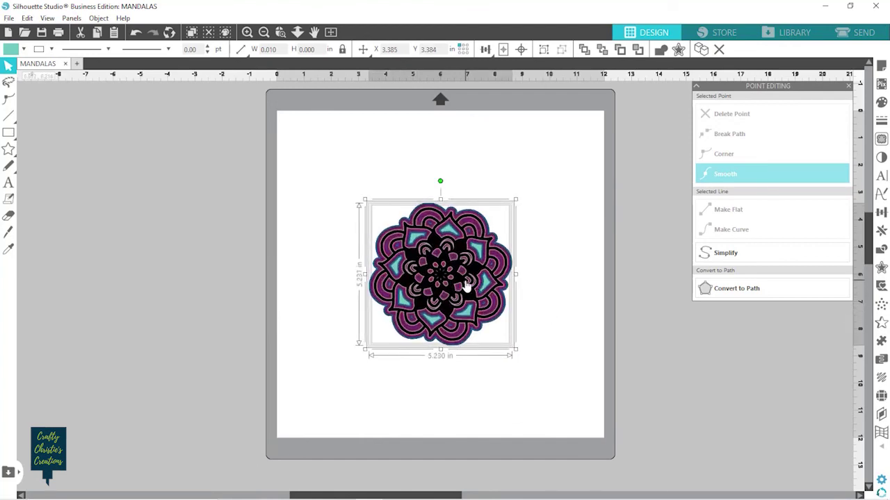
click(579, 278)
Drag the black, pink and magenta layers off the mat to the left
drag(453, 273, 116, 162)
click(313, 202)
drag(437, 244, 111, 267)
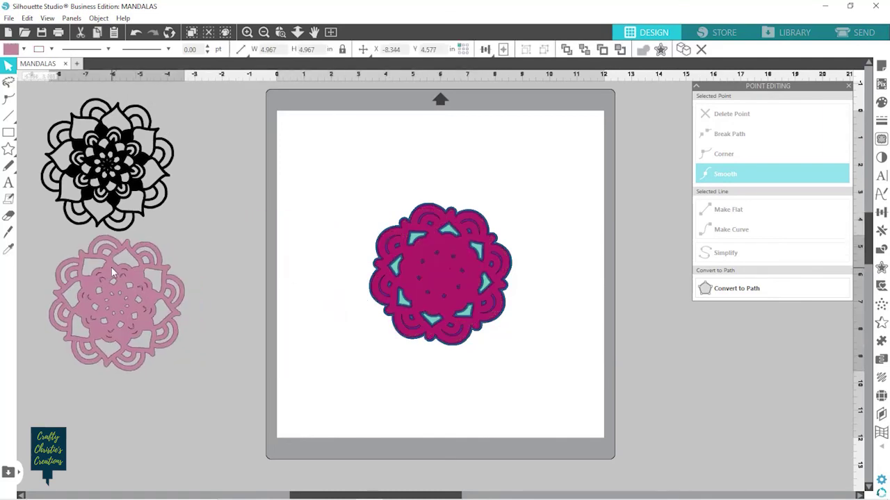
drag(447, 280, 188, 421)
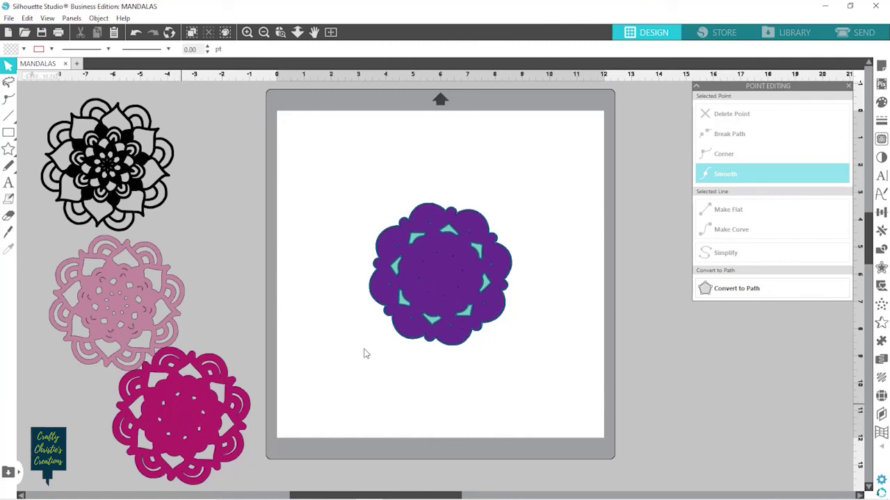
Spread the purple, blue and teal layers across the mat
drag(447, 272, 296, 194)
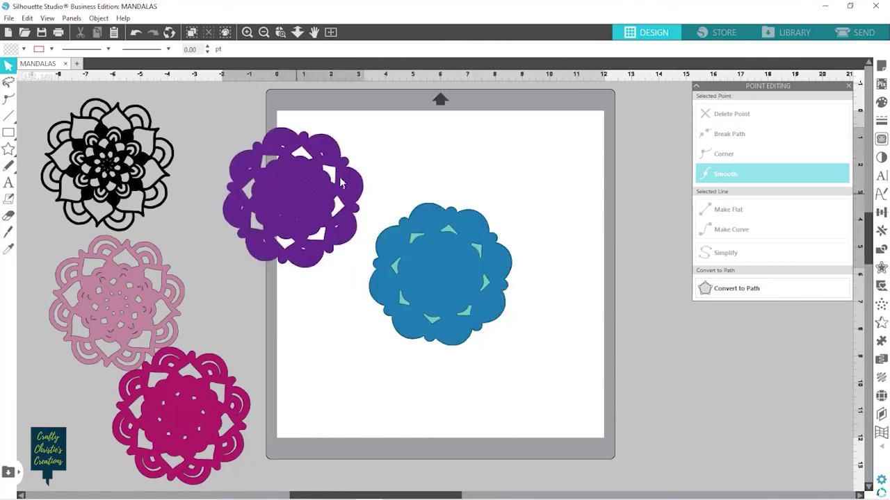
drag(347, 180, 346, 175)
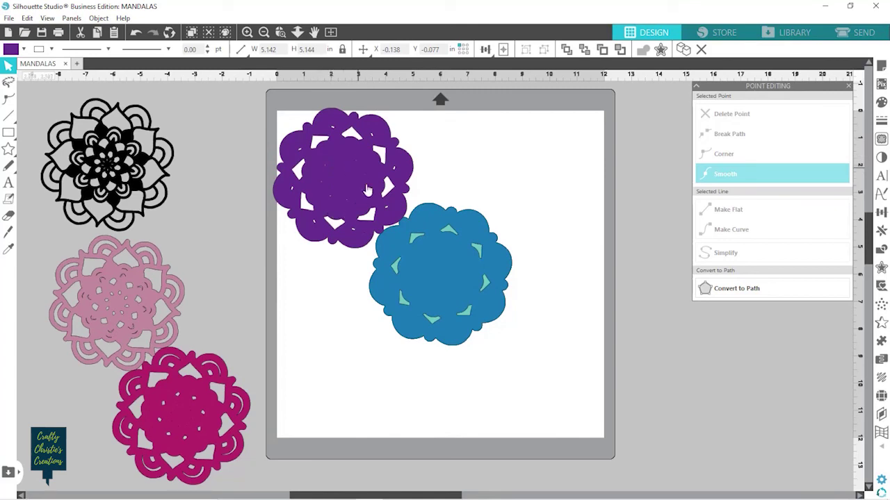
drag(479, 276, 330, 412)
drag(450, 277, 481, 288)
click(574, 395)
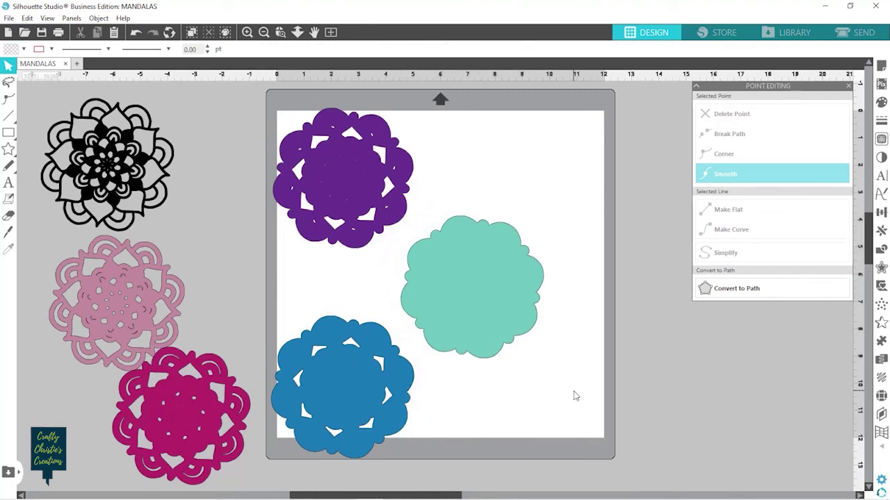